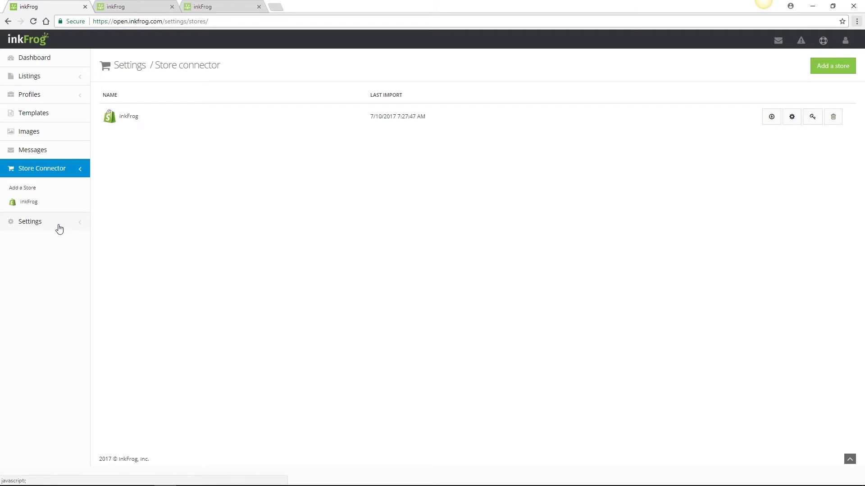
Step: Open the inkFrog store's Store Connector settings and its Sync Orders settings dialog
left_click(59, 227)
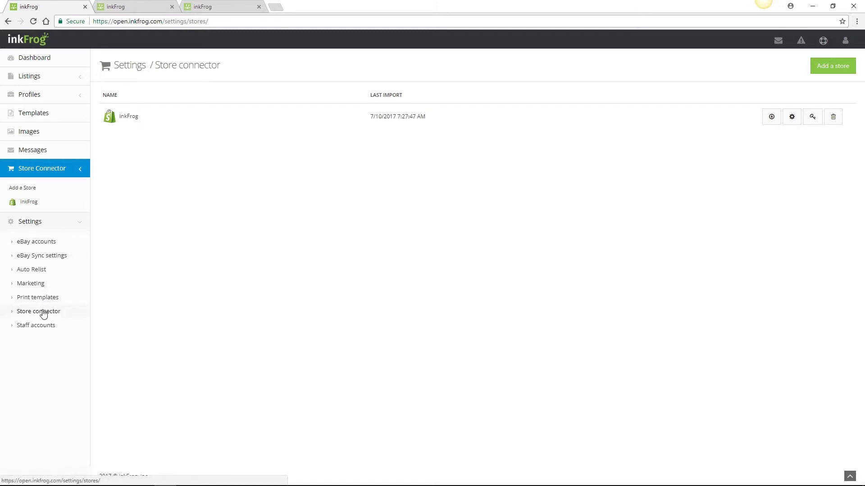
left_click(794, 121)
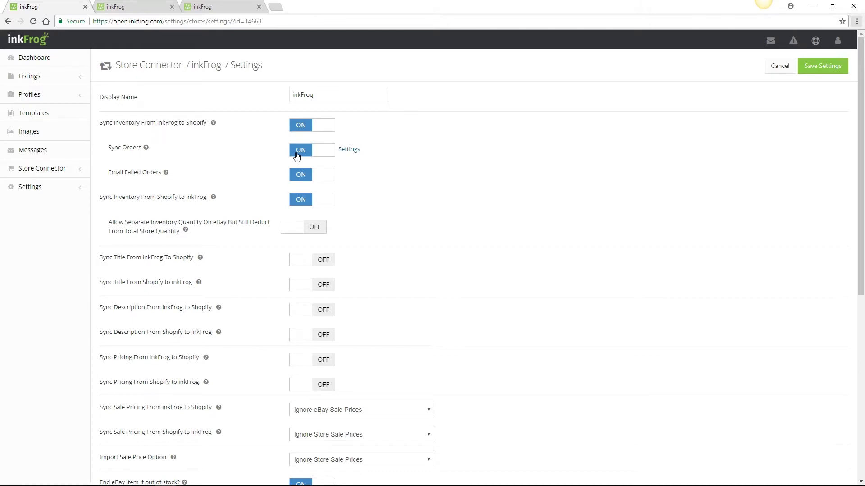
left_click(349, 150)
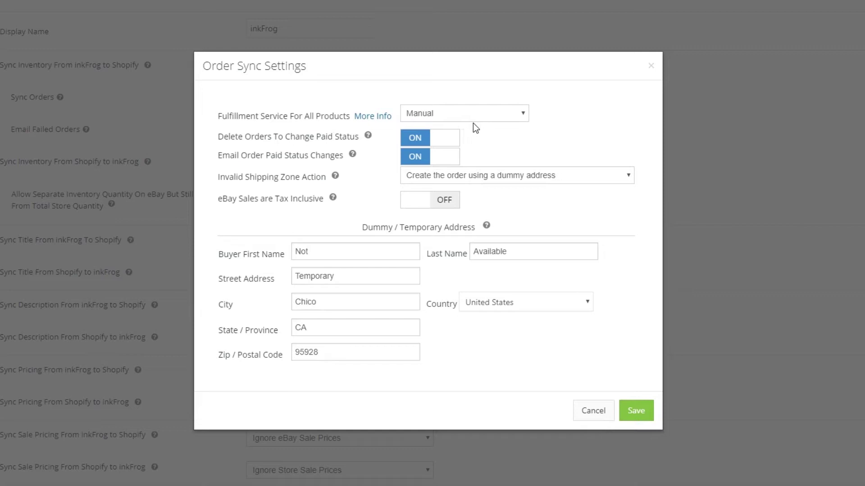
left_click(523, 121)
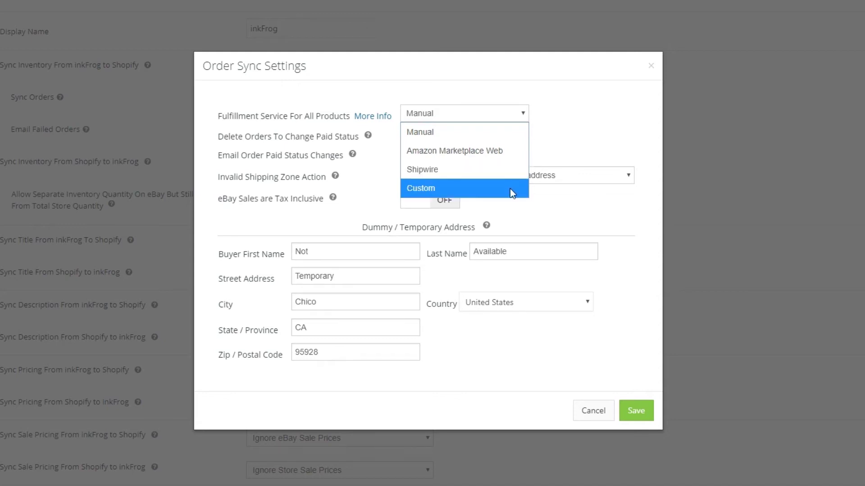
left_click(507, 140)
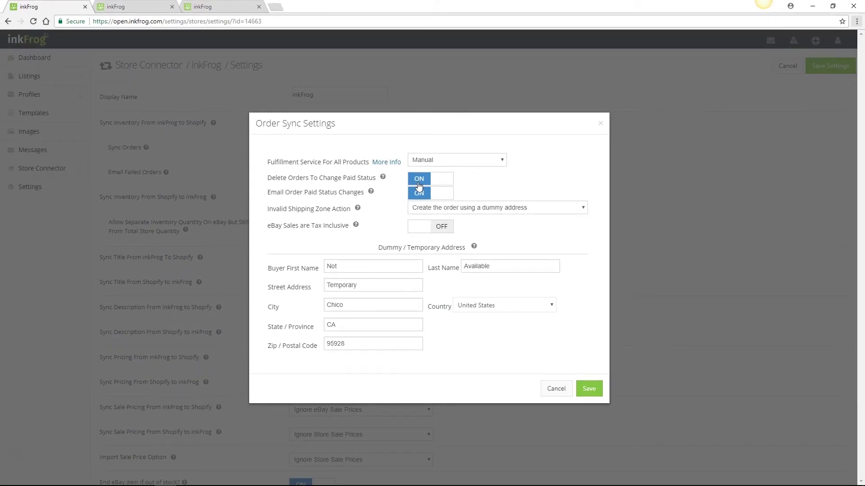
key("ctrl+Tab")
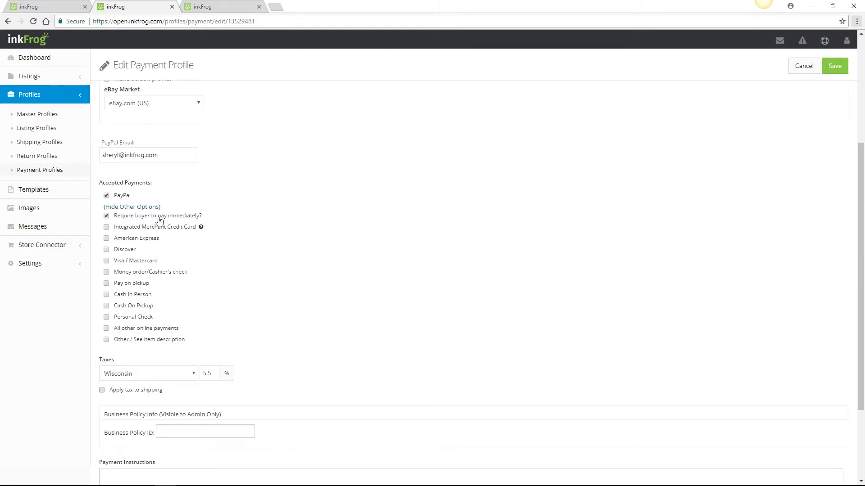
key("ctrl+shift+Tab")
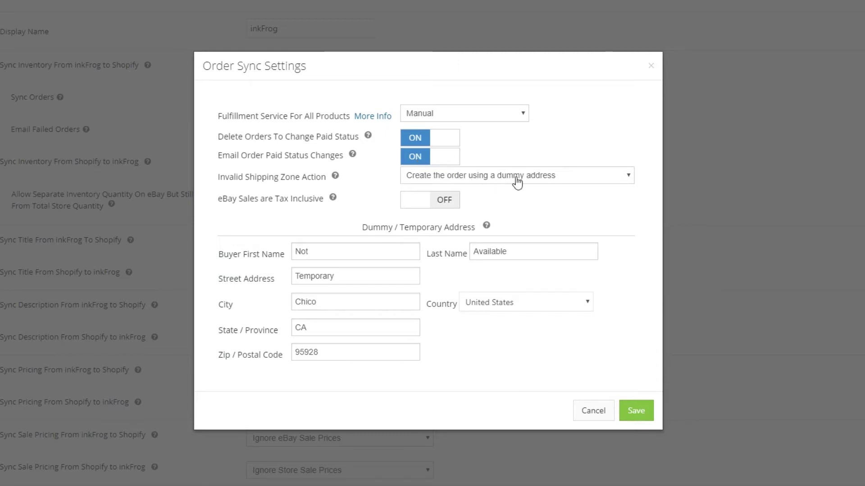
left_click(576, 180)
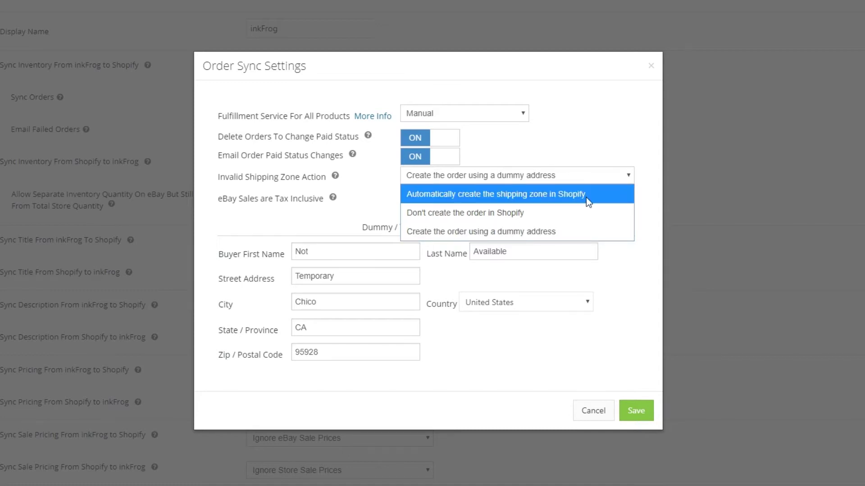
left_click(590, 231)
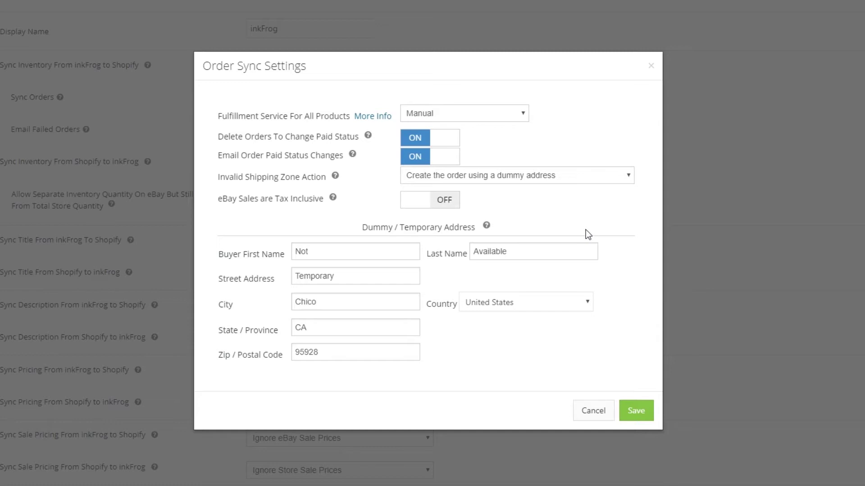
left_click(410, 206)
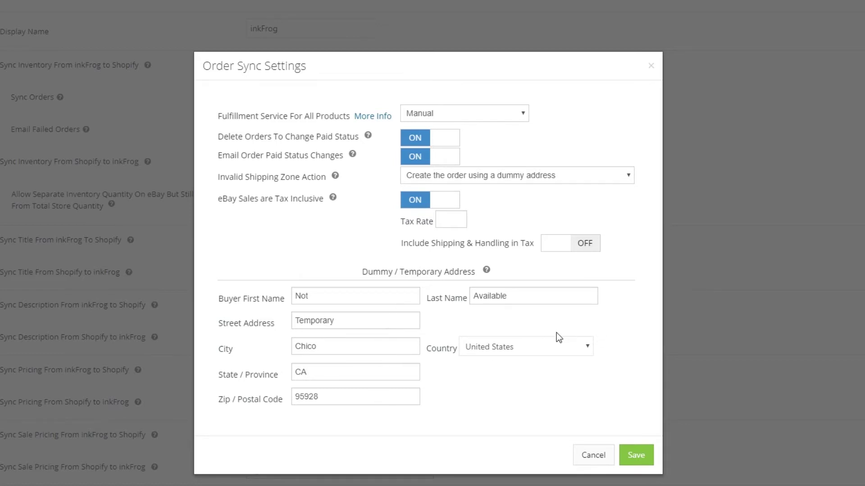
left_click(588, 350)
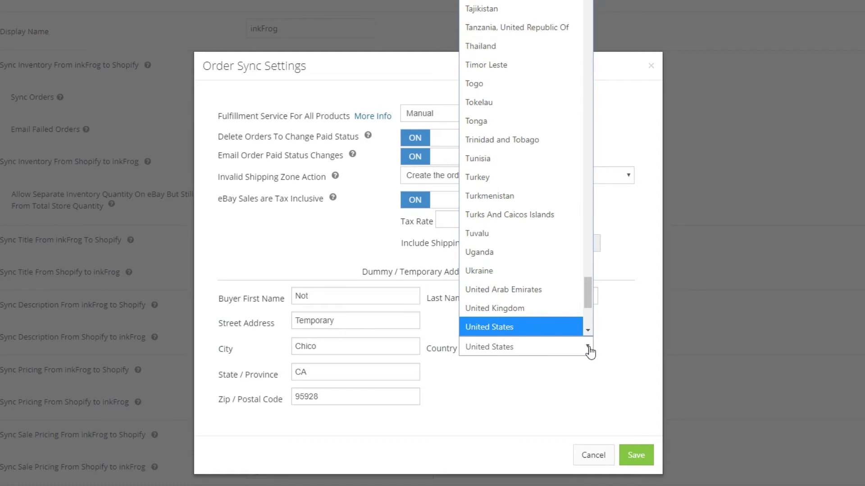
left_click(588, 350)
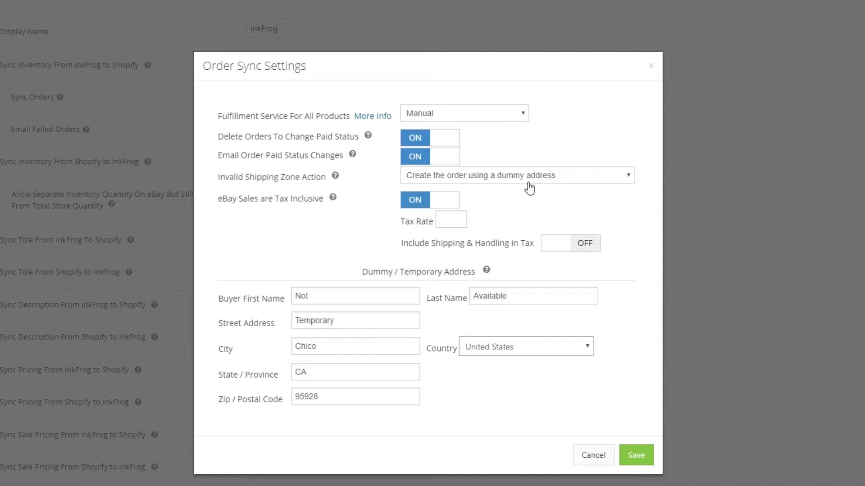
left_click(454, 208)
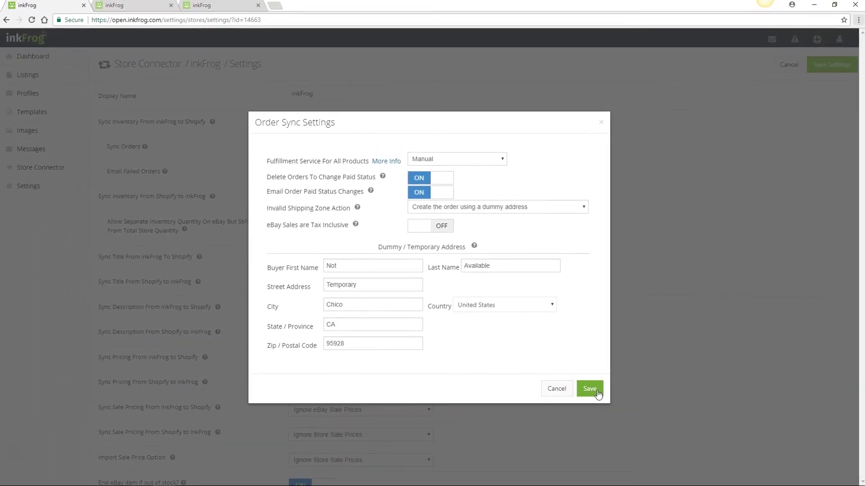
Step: Save the order sync settings and turn Allow Separate Inventory Quantity on
left_click(598, 394)
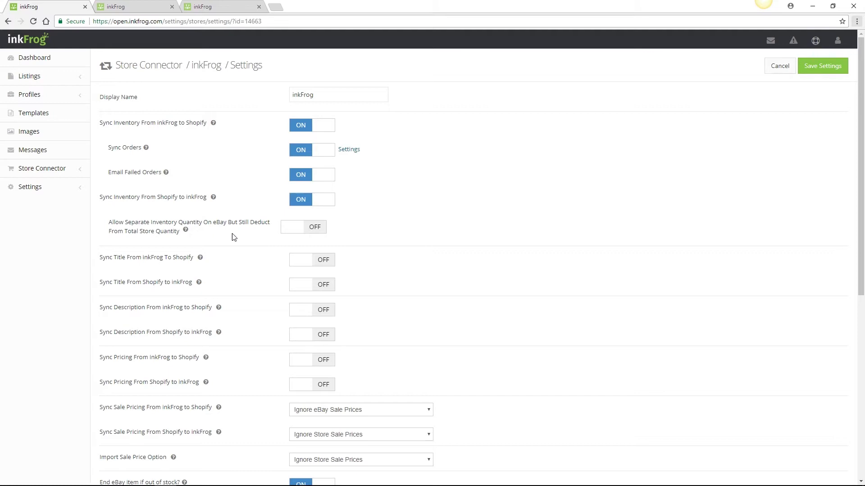
left_click(291, 232)
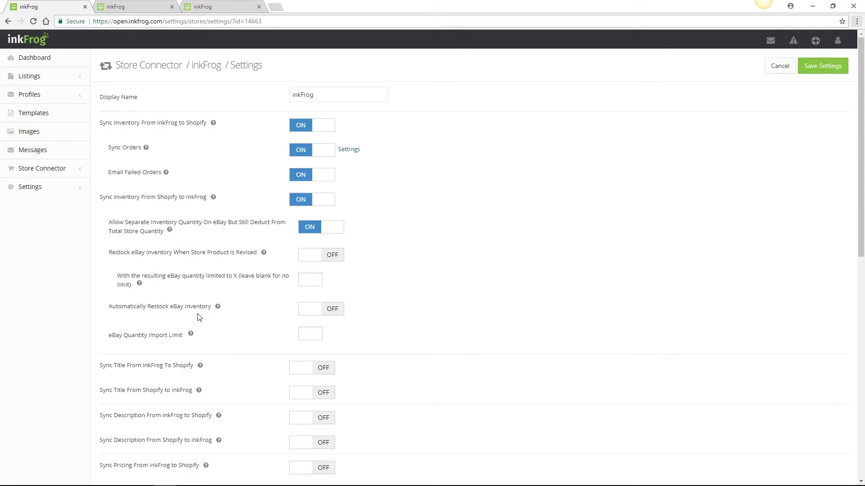
Step: Enable Restock eBay Inventory When Store Product is Revised and start its quantity limit
left_click(304, 258)
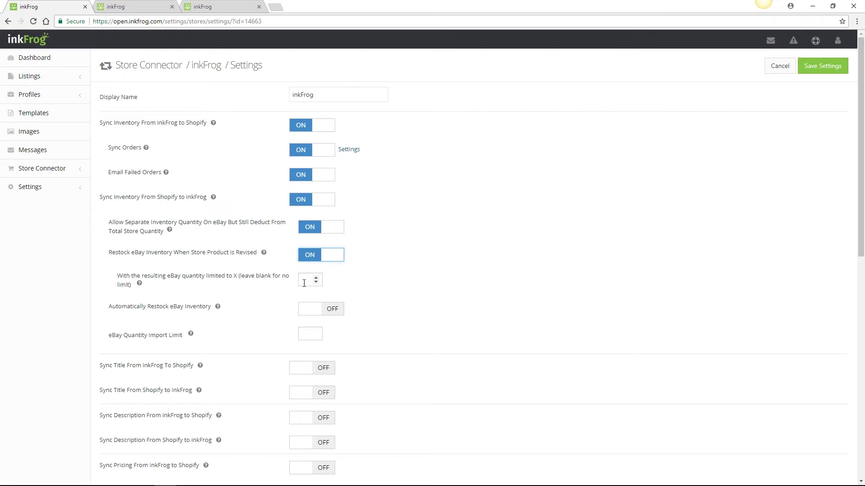
left_click(304, 284)
Step: Enable automatic eBay restocking with trigger quantity 4 and restock amount 5, and set the import limit to 5
key("alt")
left_click(306, 310)
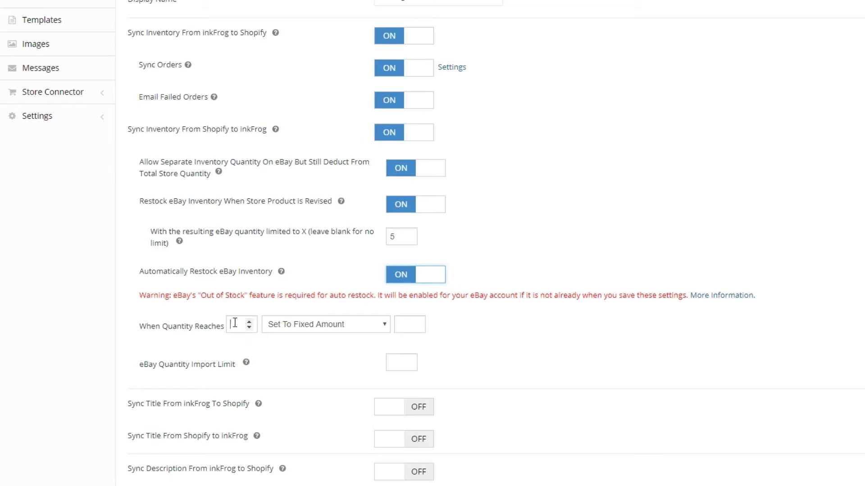
left_click(235, 323)
type("4")
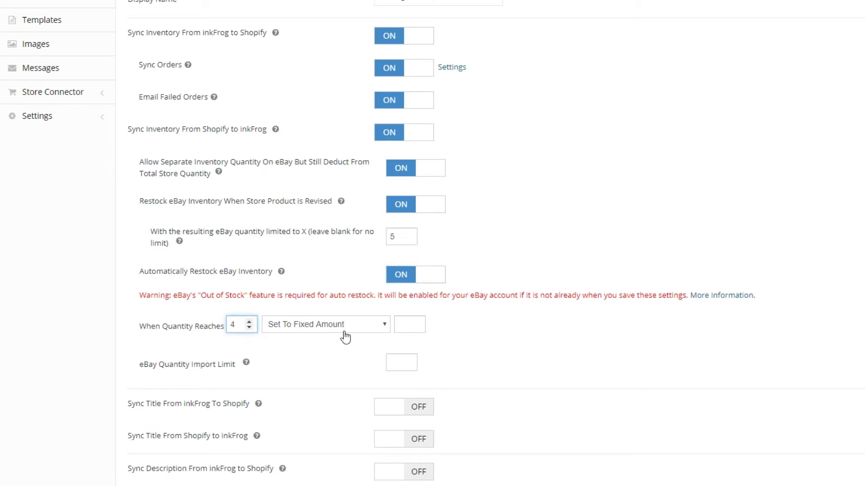
left_click(396, 325)
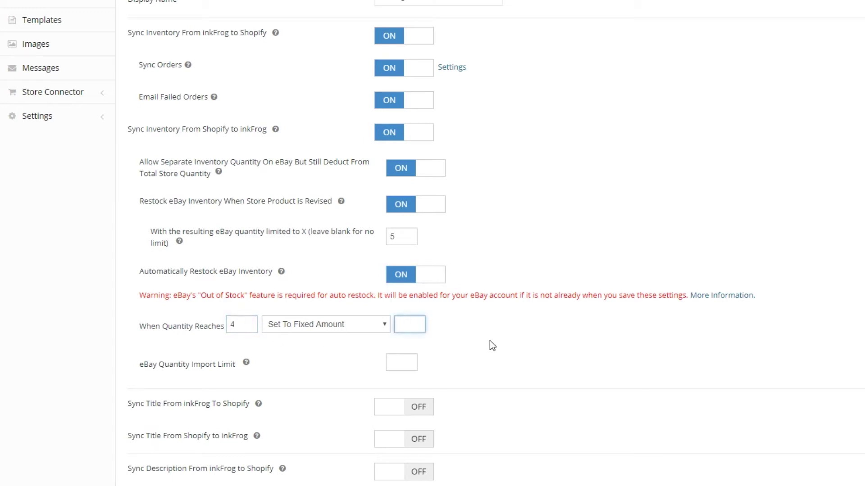
type("5")
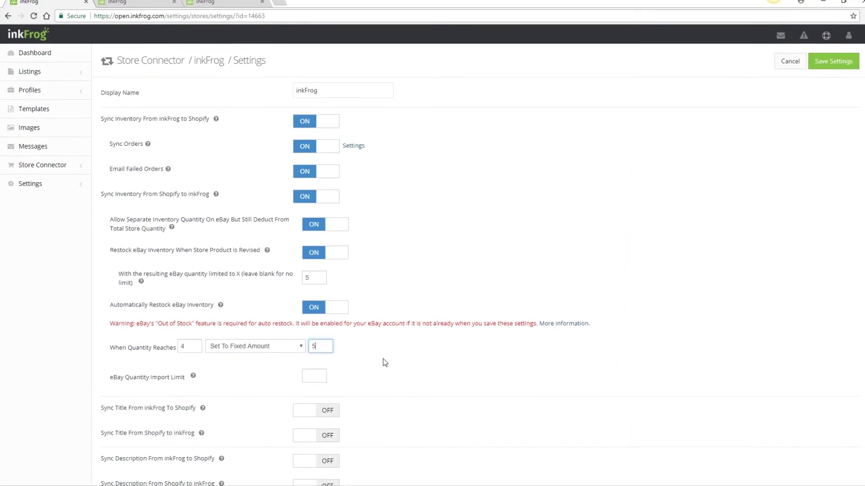
left_click(380, 364)
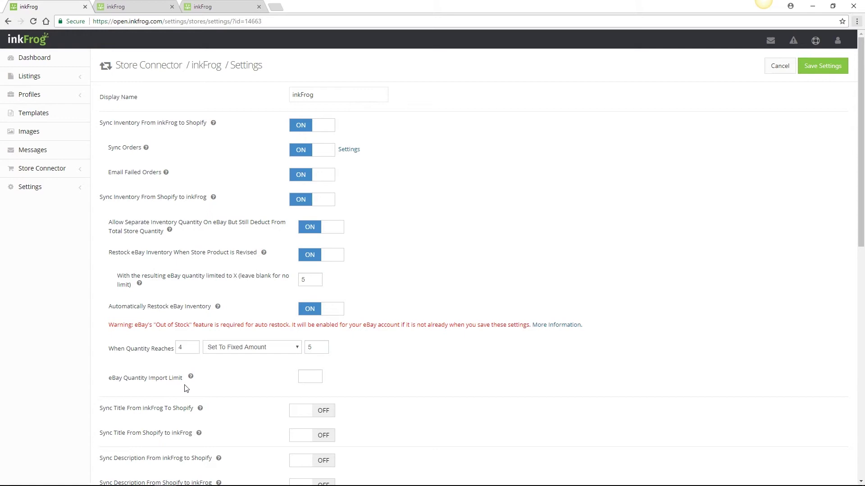
left_click(311, 376)
type("5")
Step: Turn on Sync Pricing From Shopify to inkFrog and Set eBay price to X%, entering 120
scroll(343, 385, "down", 7)
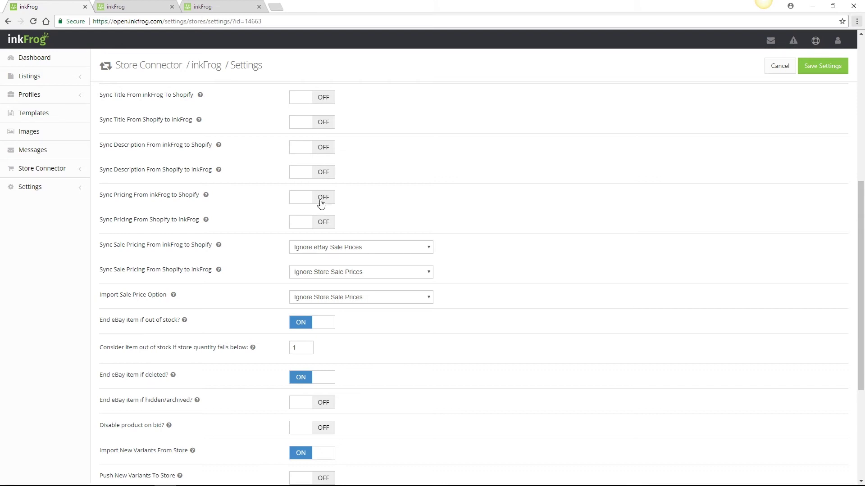
left_click(302, 223)
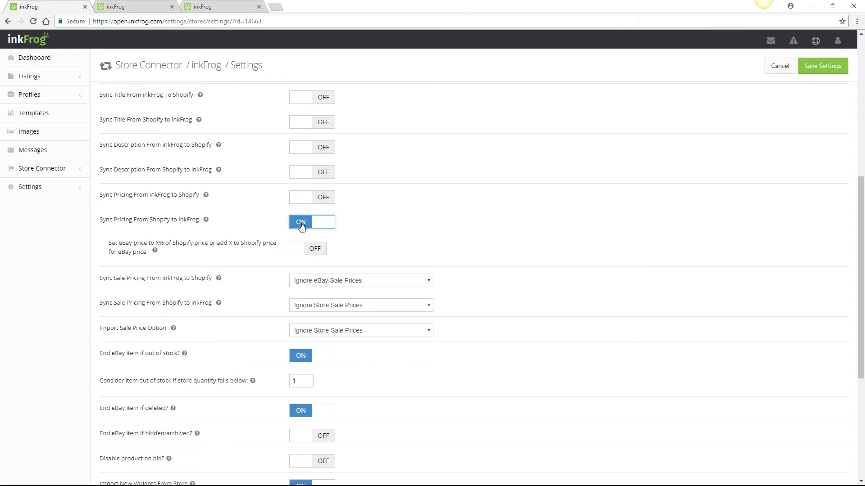
left_click(289, 255)
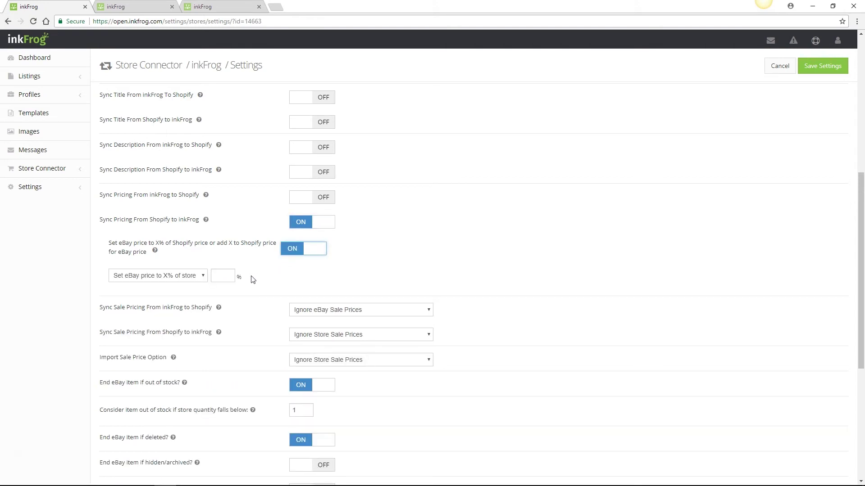
left_click(224, 277)
left_click(321, 286)
left_click(222, 274)
type("120")
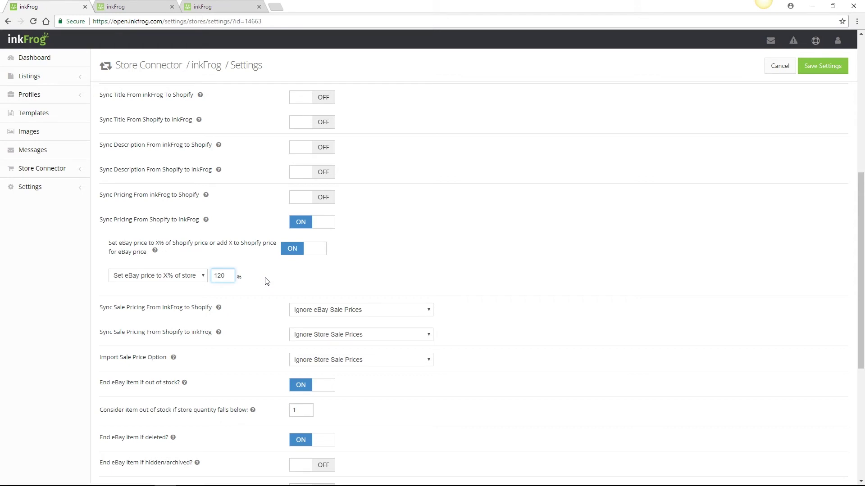
left_click(267, 282)
left_click(429, 314)
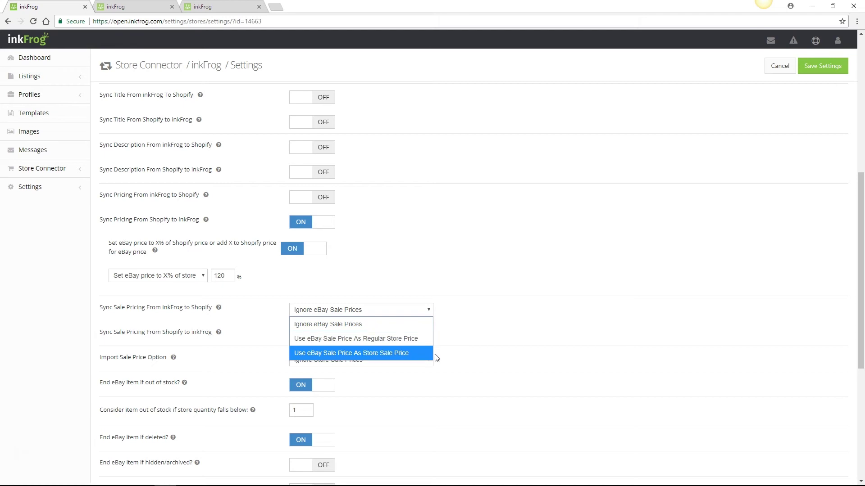
left_click(468, 343)
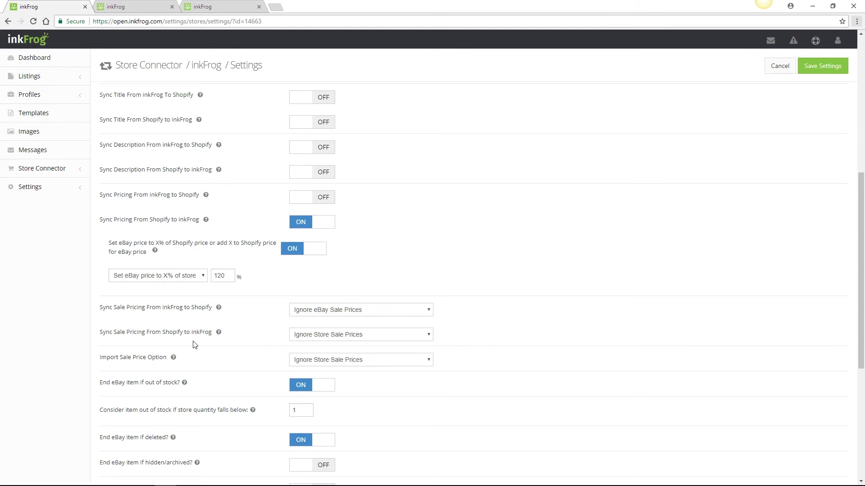
left_click(429, 339)
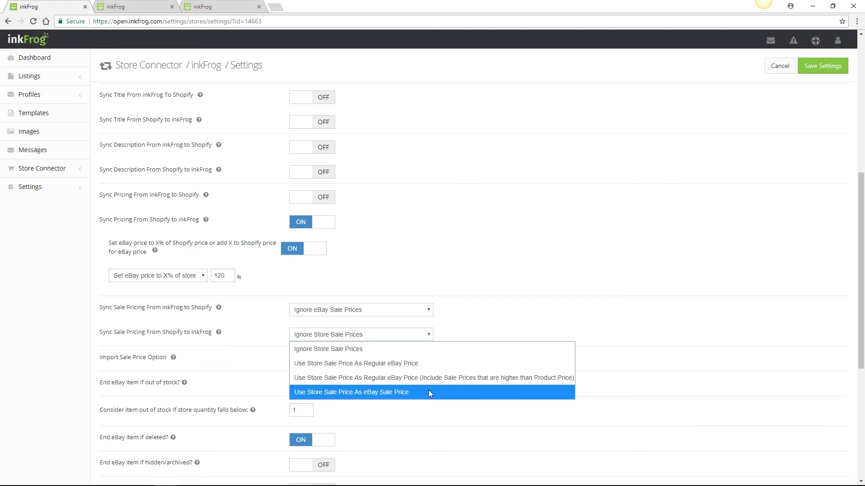
left_click(435, 350)
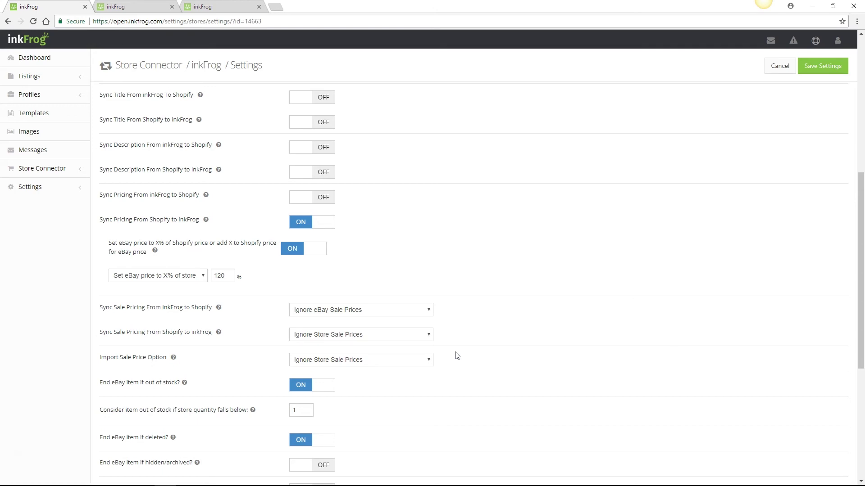
left_click(428, 365)
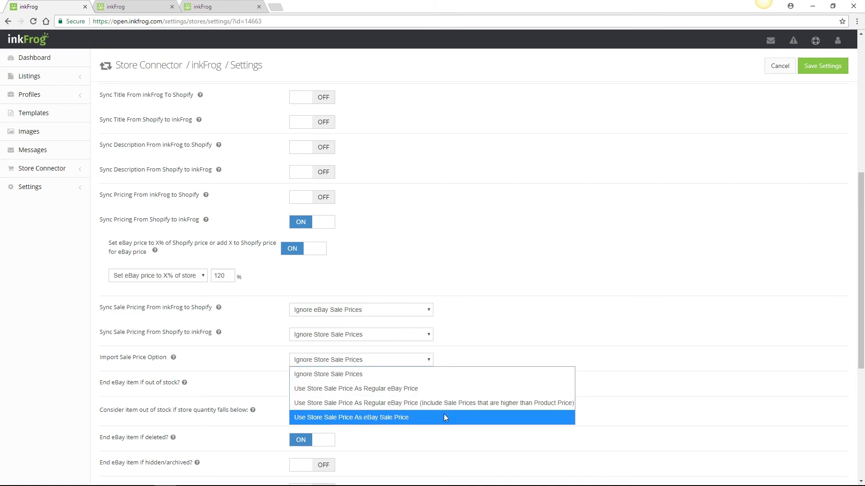
left_click(447, 379)
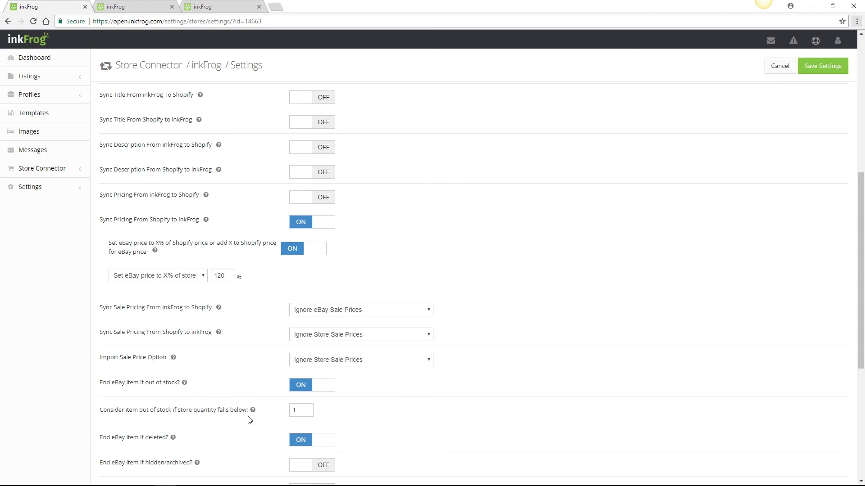
Step: Change the 'Consider item out of stock' quantity from 1 to 10
left_click(301, 410)
type("0")
left_click(336, 410)
scroll(320, 407, "down", 3)
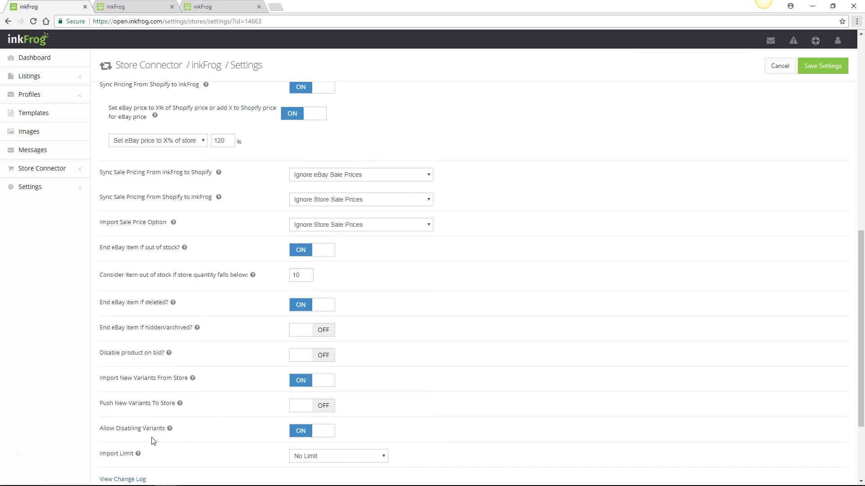
Step: On the Edit Listing page, disable syncing for the size 10 and size 11 variants
key("ctrl+3")
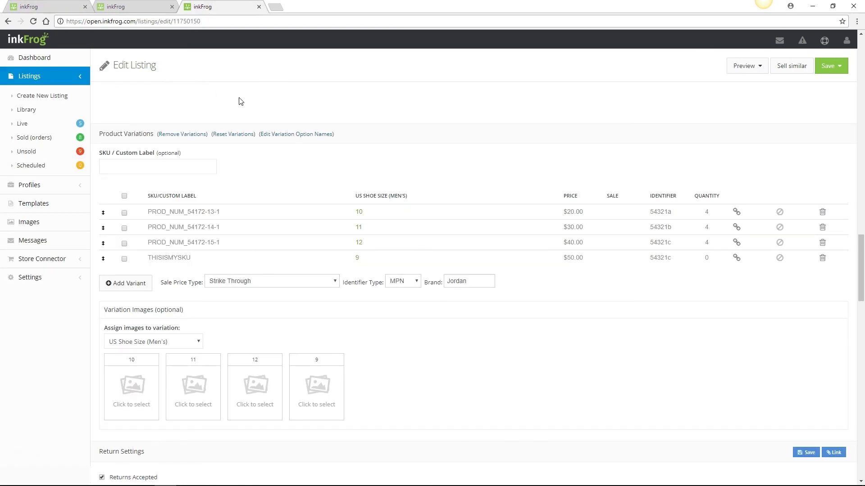
left_click(780, 212)
left_click(781, 228)
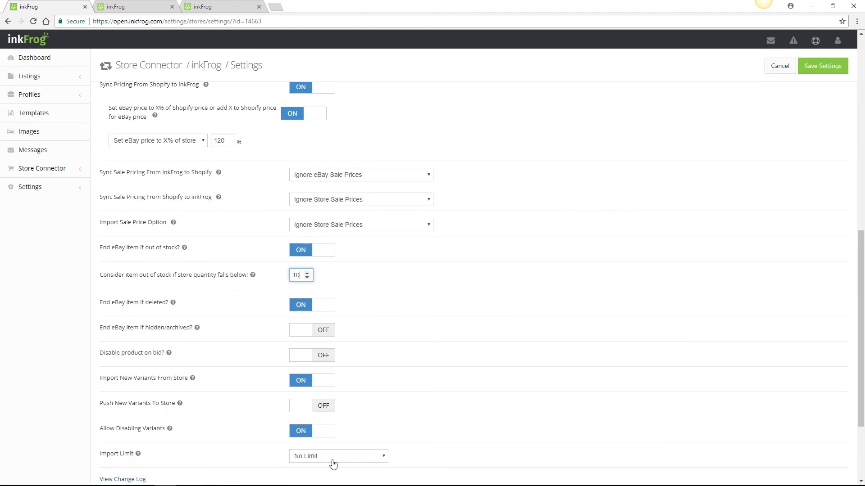
left_click(384, 459)
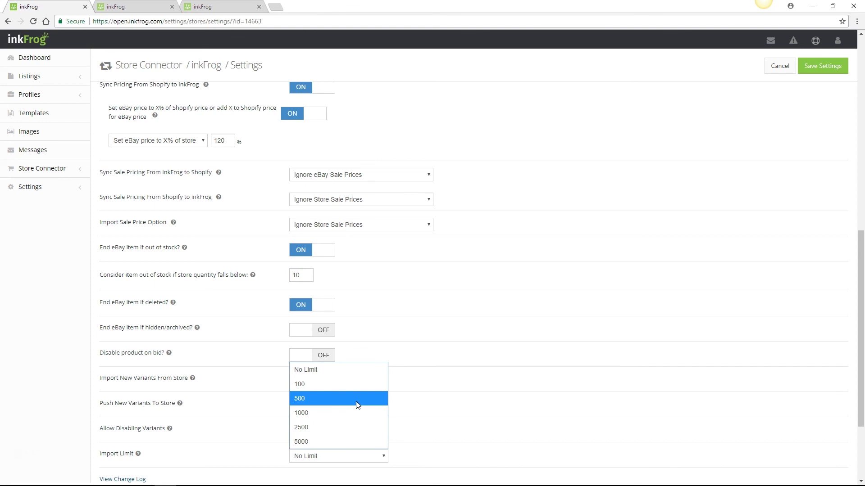
left_click(444, 411)
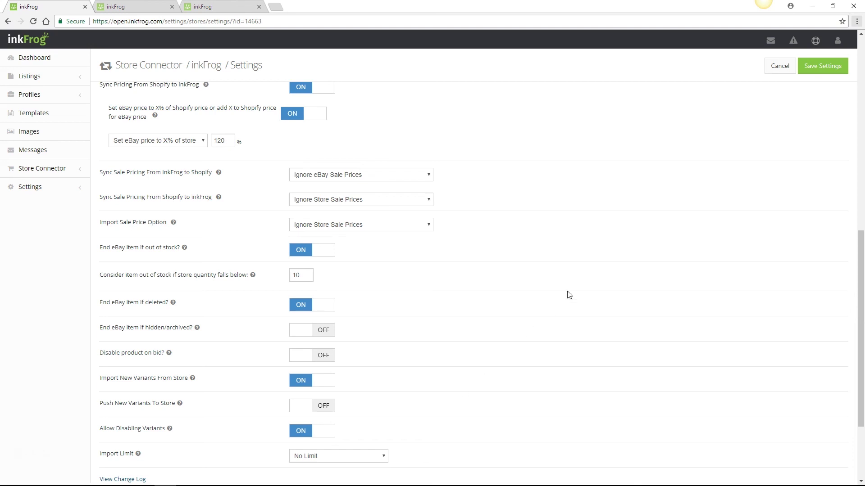
Step: Save the Store Connector settings with the No Updates product sync option
left_click(821, 72)
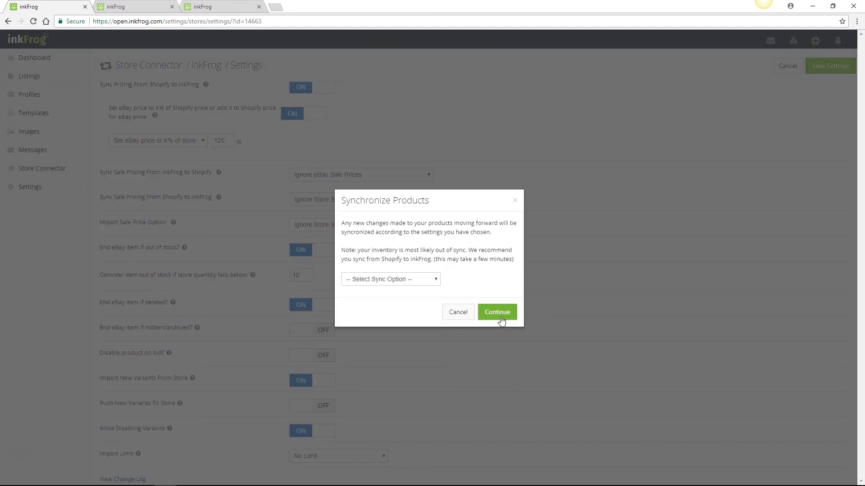
left_click(427, 282)
left_click(420, 308)
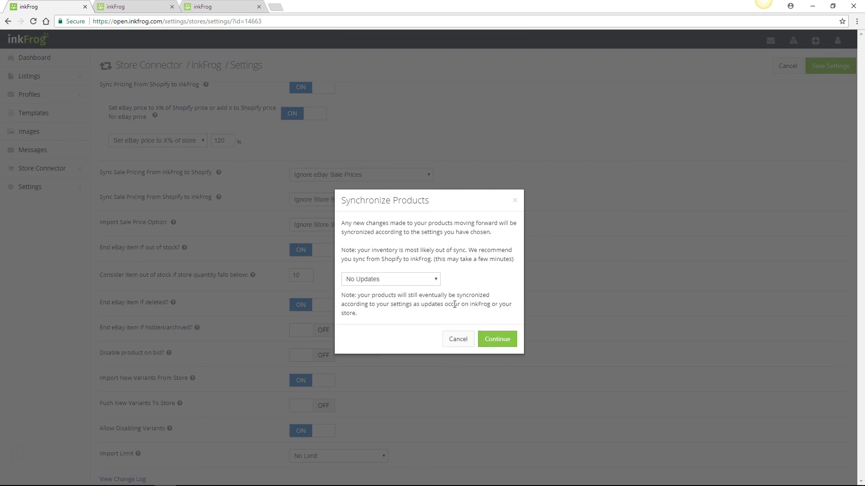
left_click(498, 340)
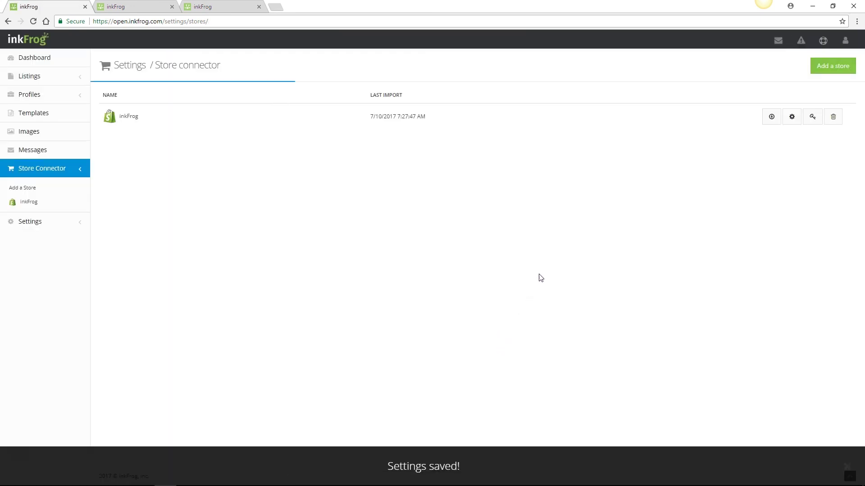